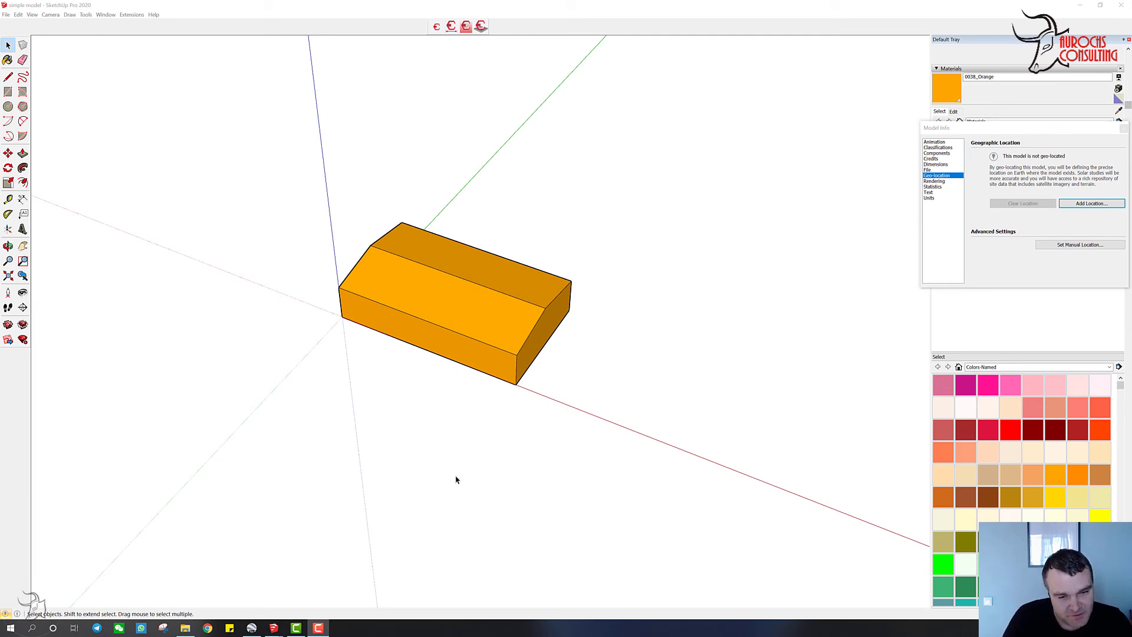
Orbit around the orange box until its sloped gable end faces right
middle_click_drag(279, 324, 659, 311)
middle_click_drag(263, 405, 374, 372)
middle_click_drag(666, 342, 430, 319)
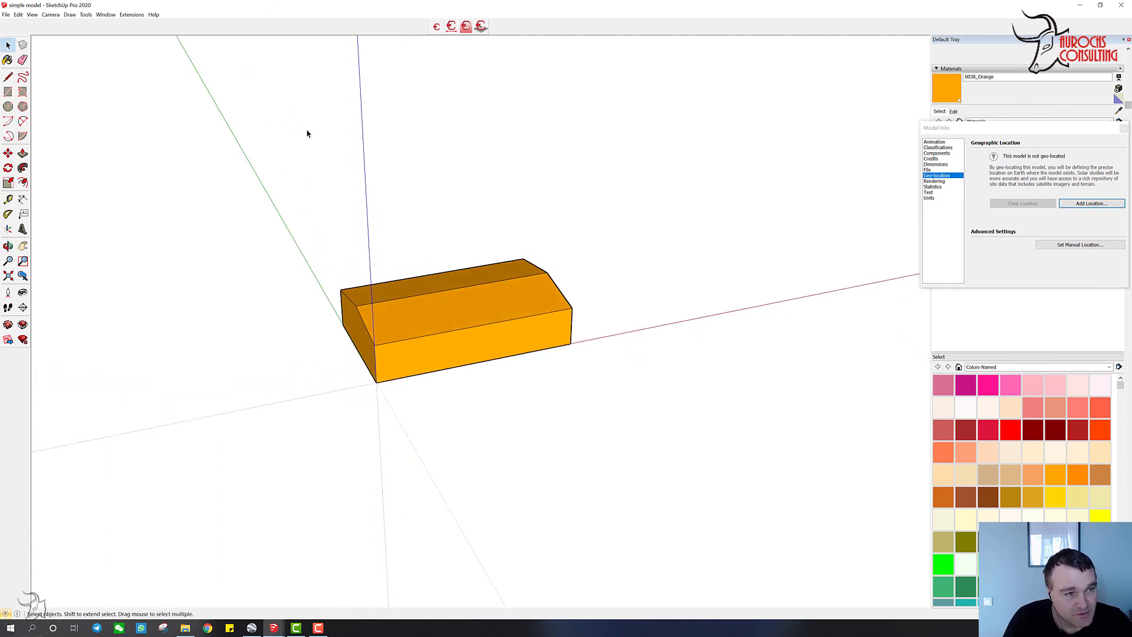
Export the model as COLLADA (*.dae) to TEMP as simple model.dae, overwriting the old copy
left_click(8, 15)
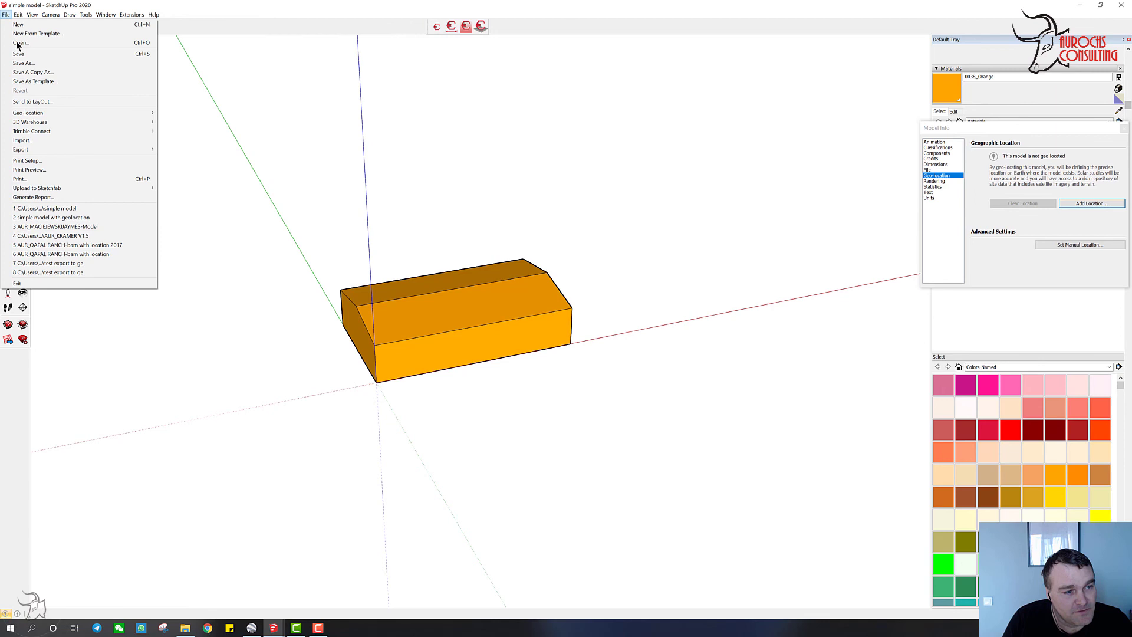
mouse_move(56, 149)
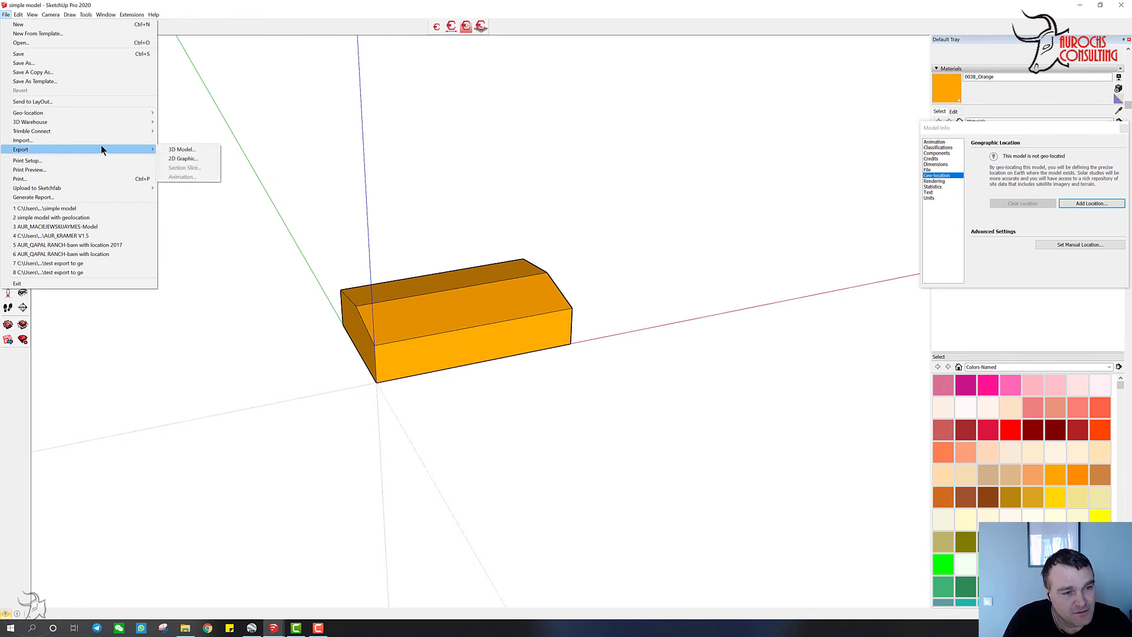
left_click(189, 150)
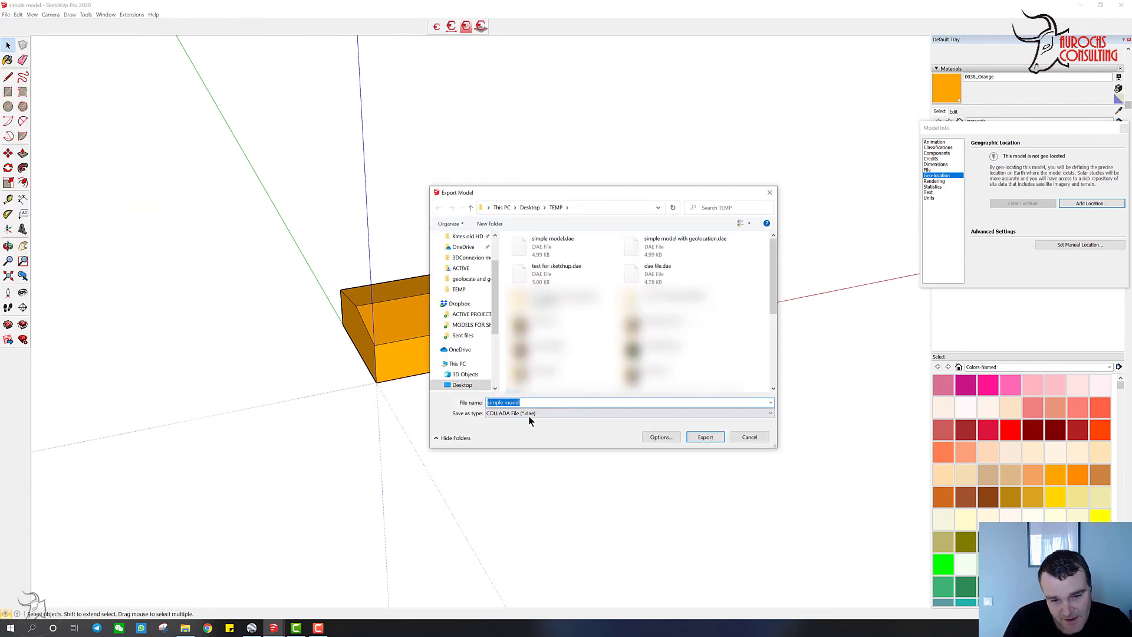
left_click(536, 411)
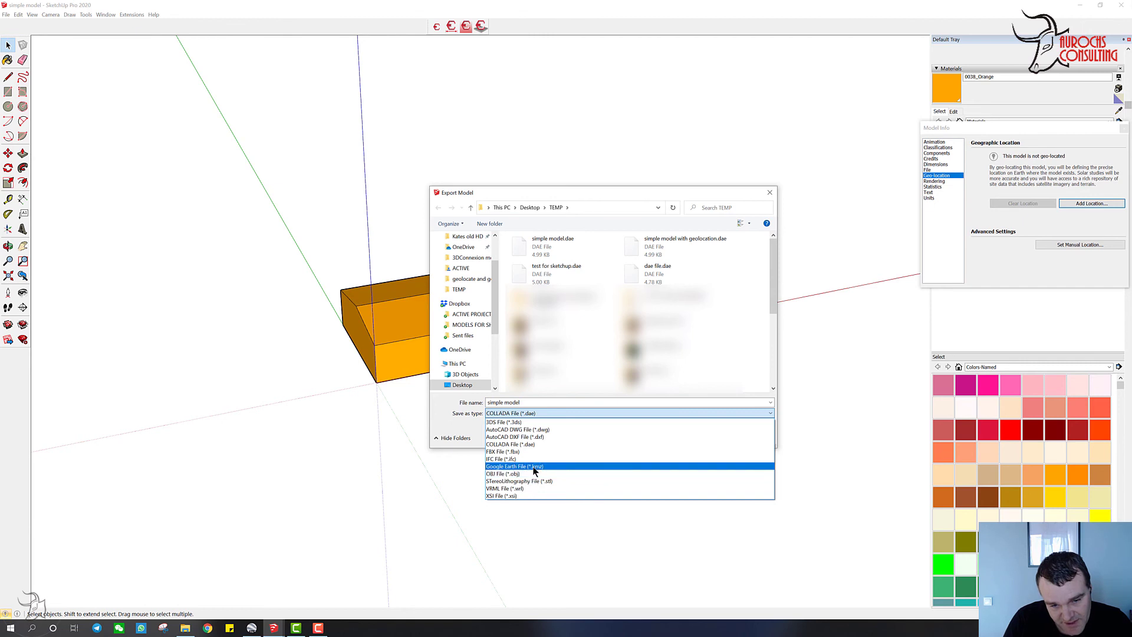
left_click(518, 443)
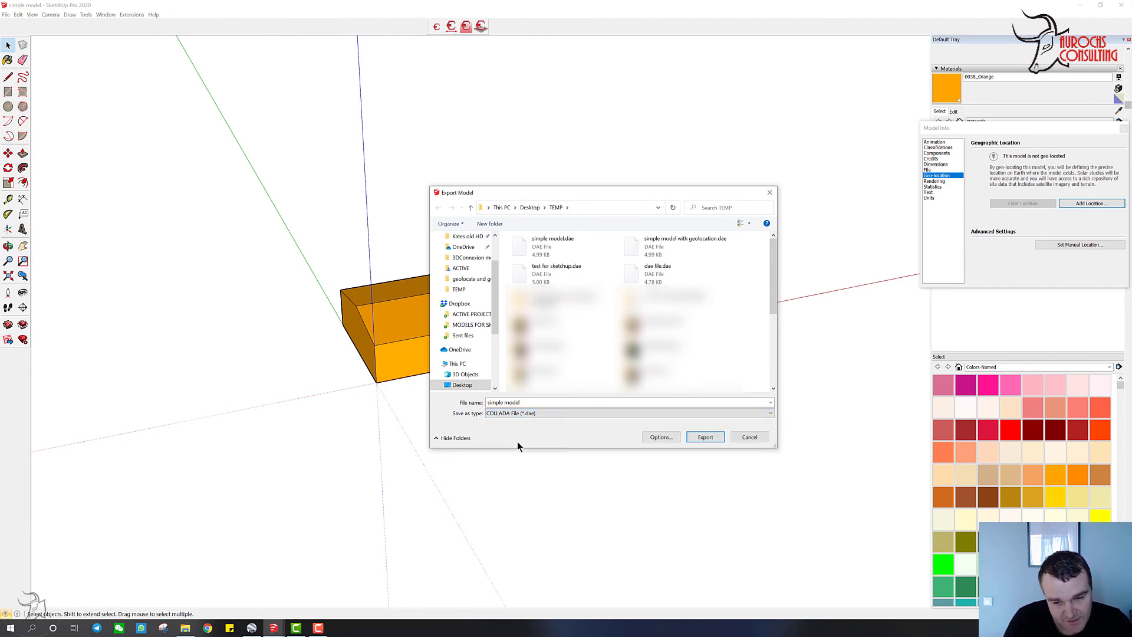
left_click(704, 436)
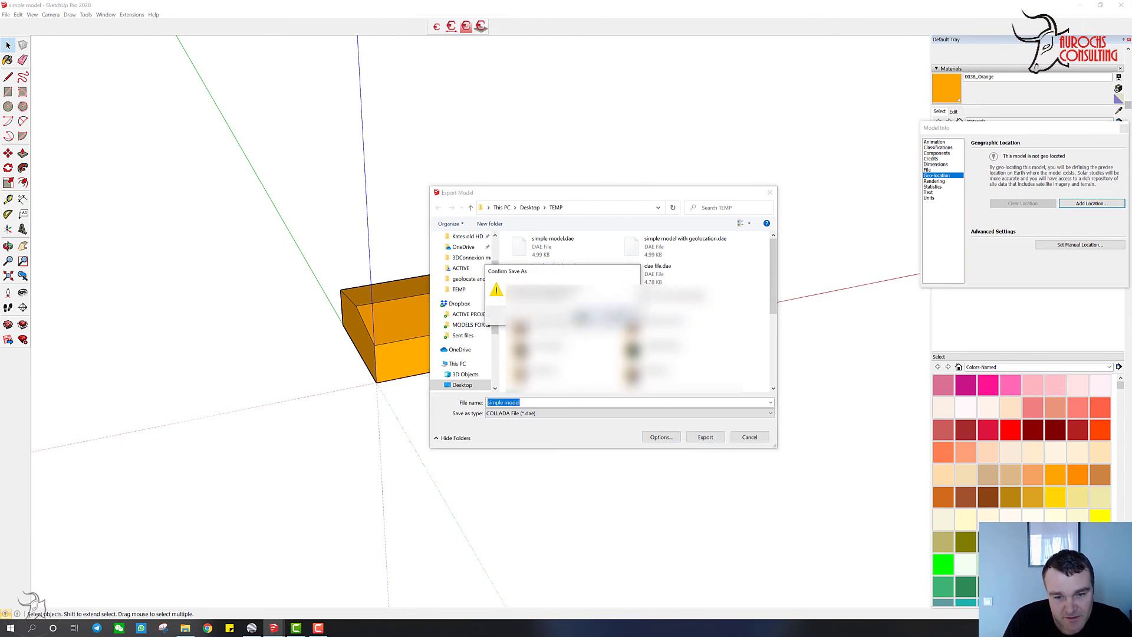
left_click(585, 317)
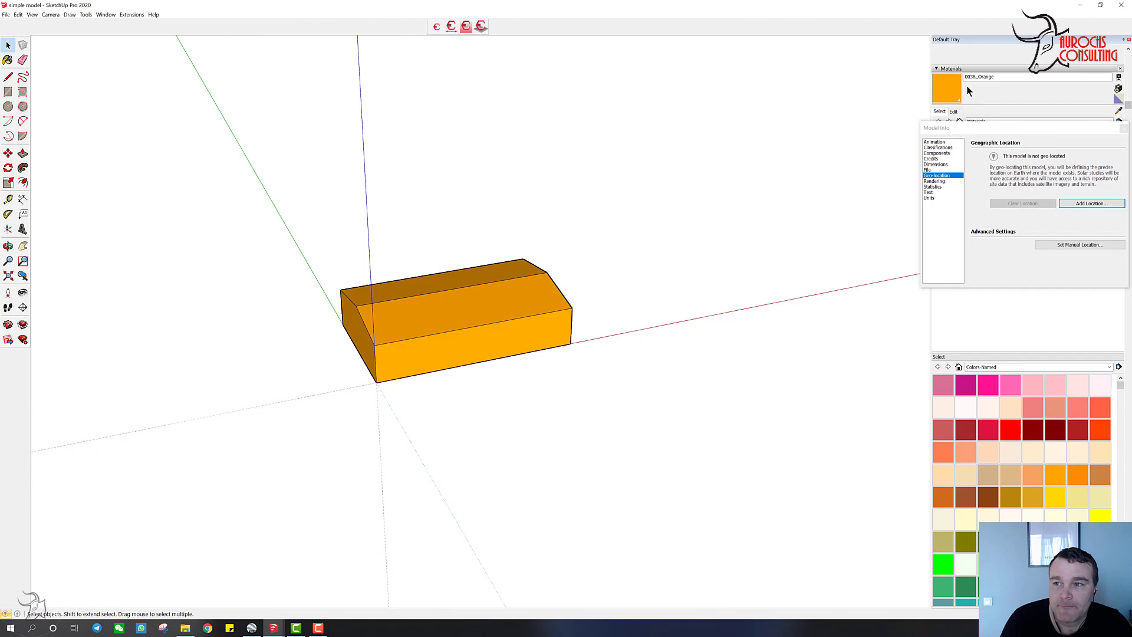
Minimize SketchUp and zoom Google Earth onto the open grassy field at Valentine's edge
left_click(1079, 6)
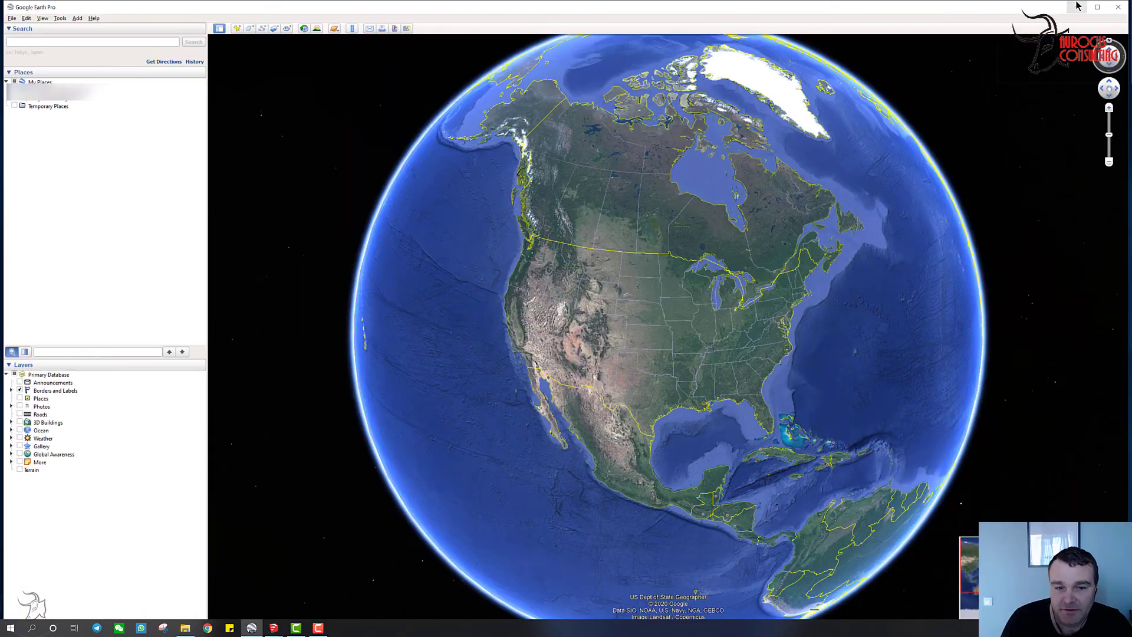
scroll(619, 298, "up", 10)
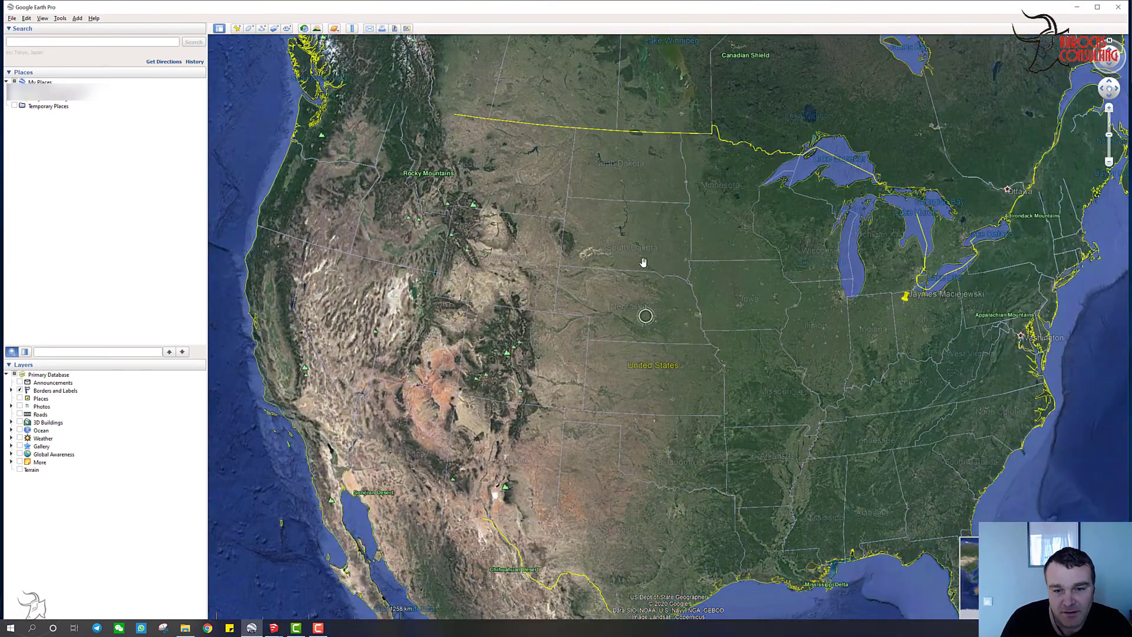
scroll(564, 286, "up", 5)
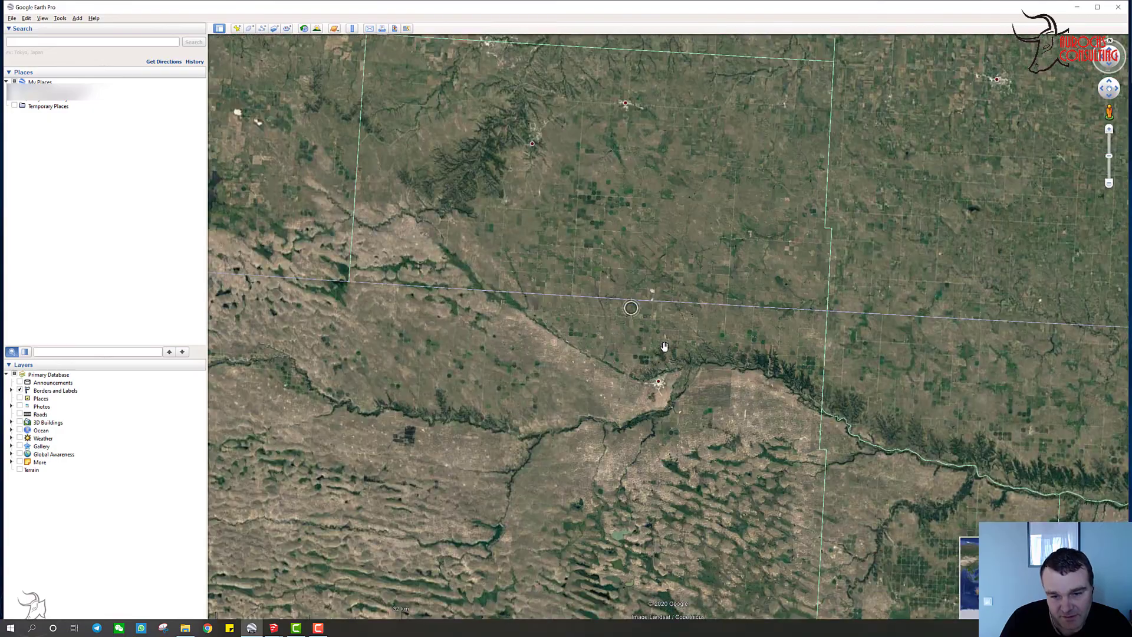
scroll(579, 328, "up", 5)
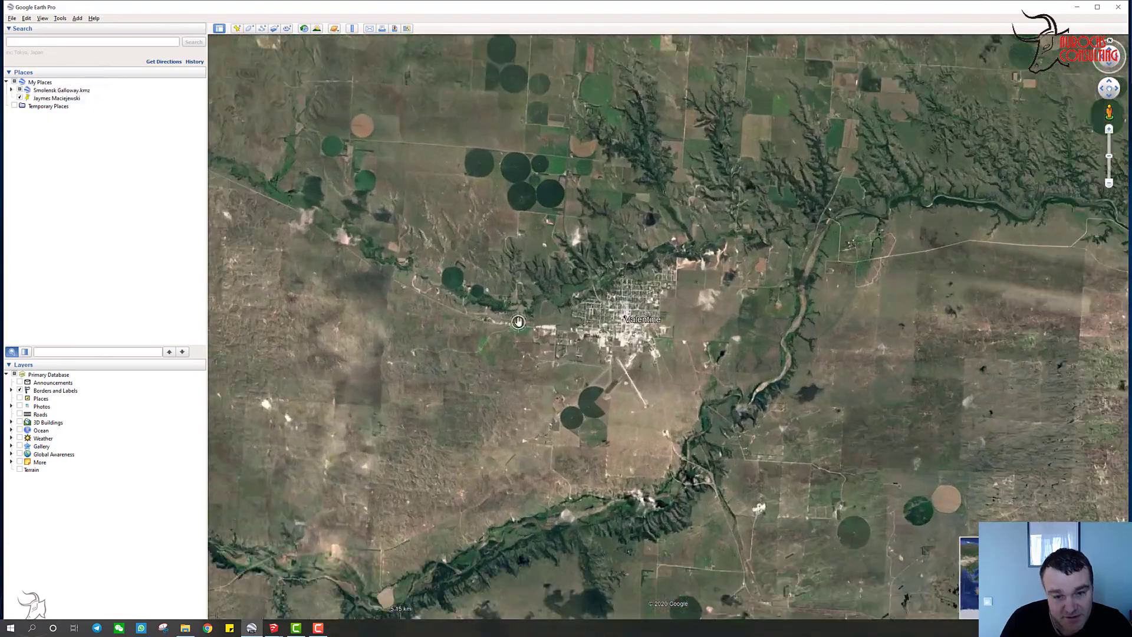
scroll(640, 365, "up", 3)
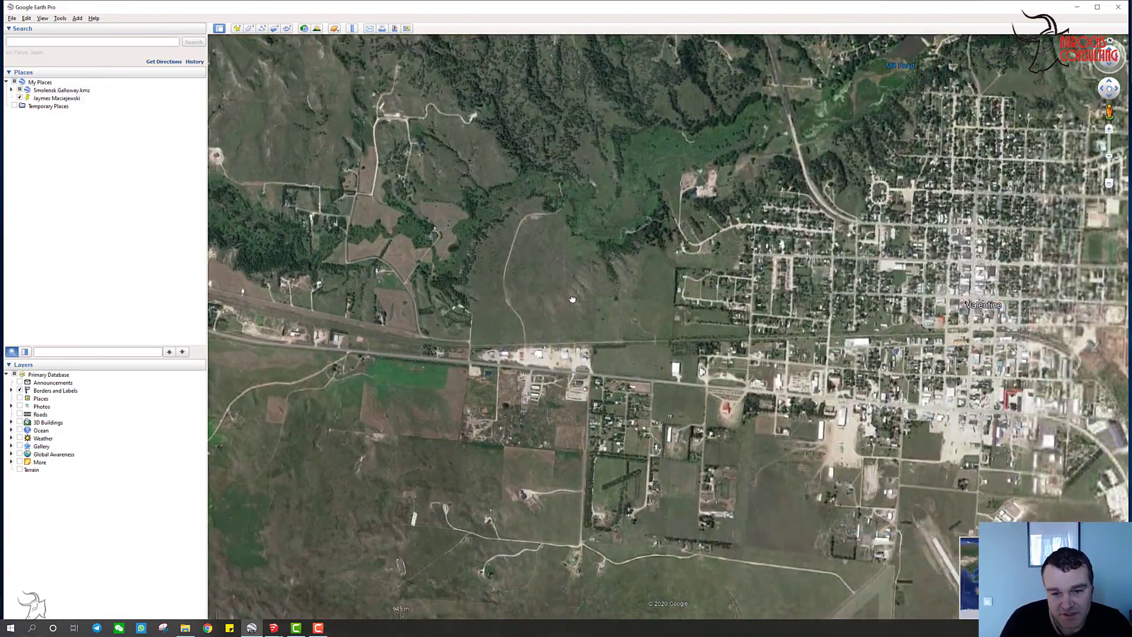
scroll(640, 365, "up", 2)
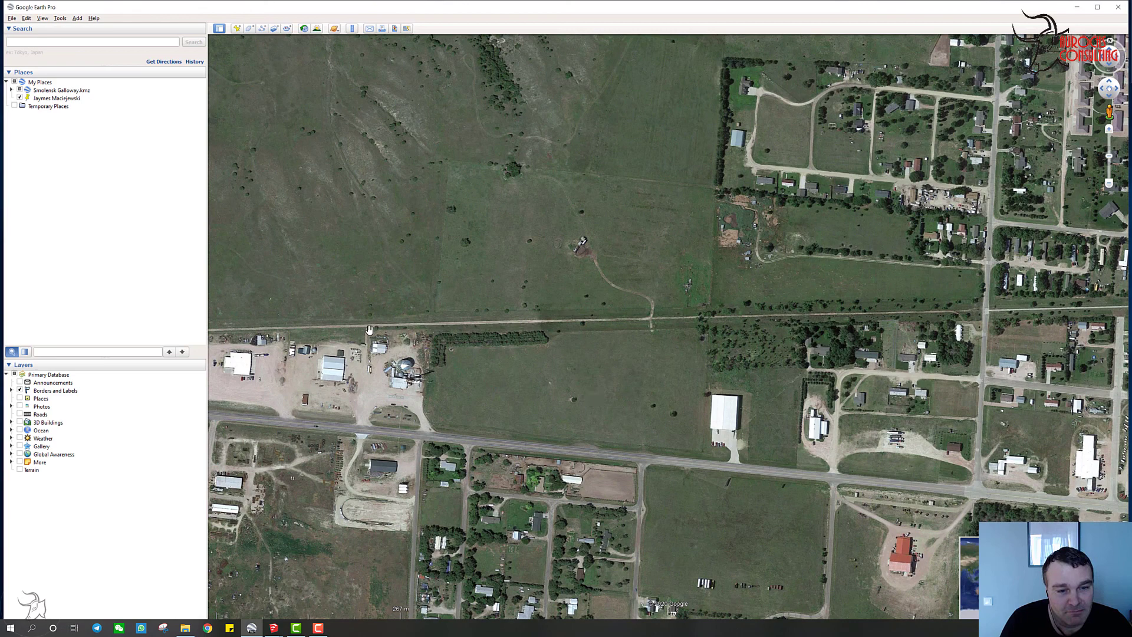
left_click_drag(370, 330, 465, 374)
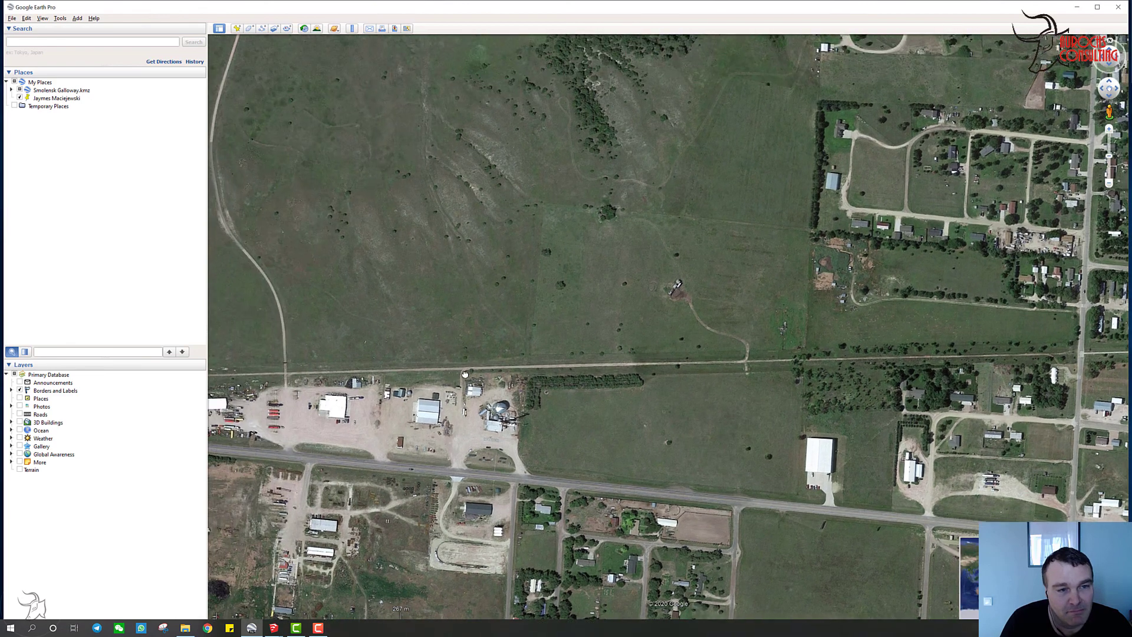
Add a new model linked to simple model.dae from the TEMP folder
left_click(76, 18)
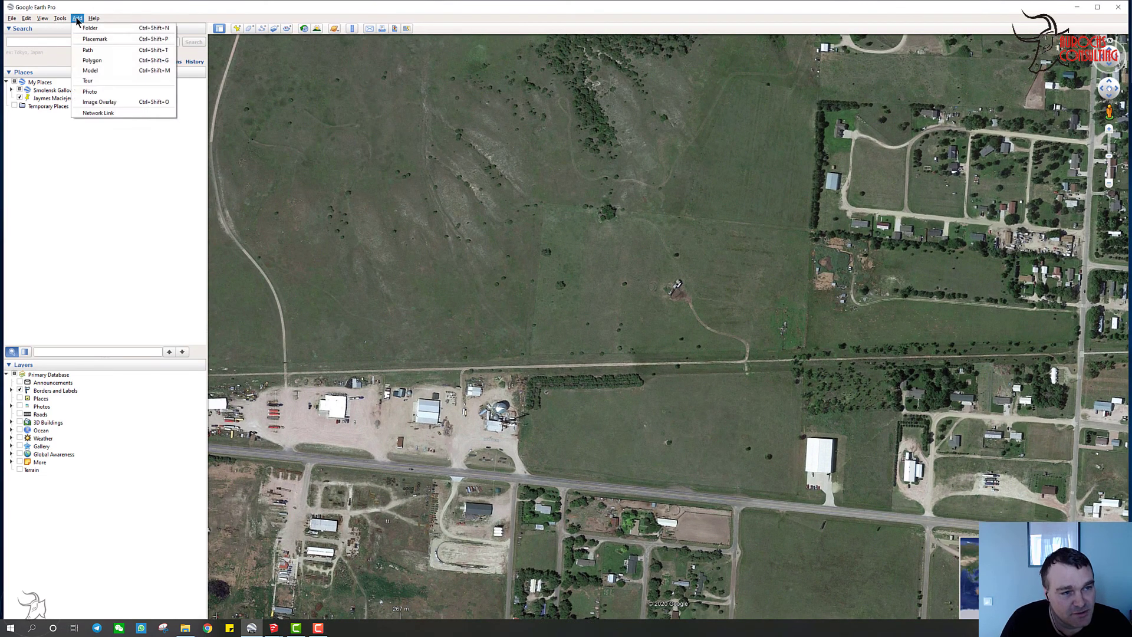
left_click(91, 71)
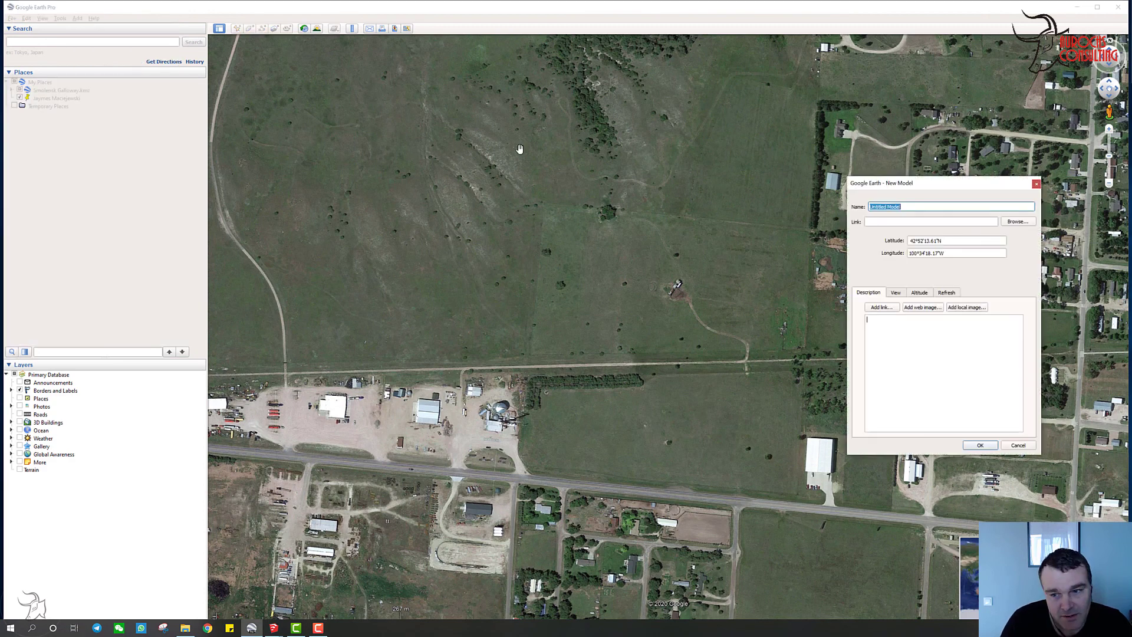
left_click_drag(928, 184, 836, 158)
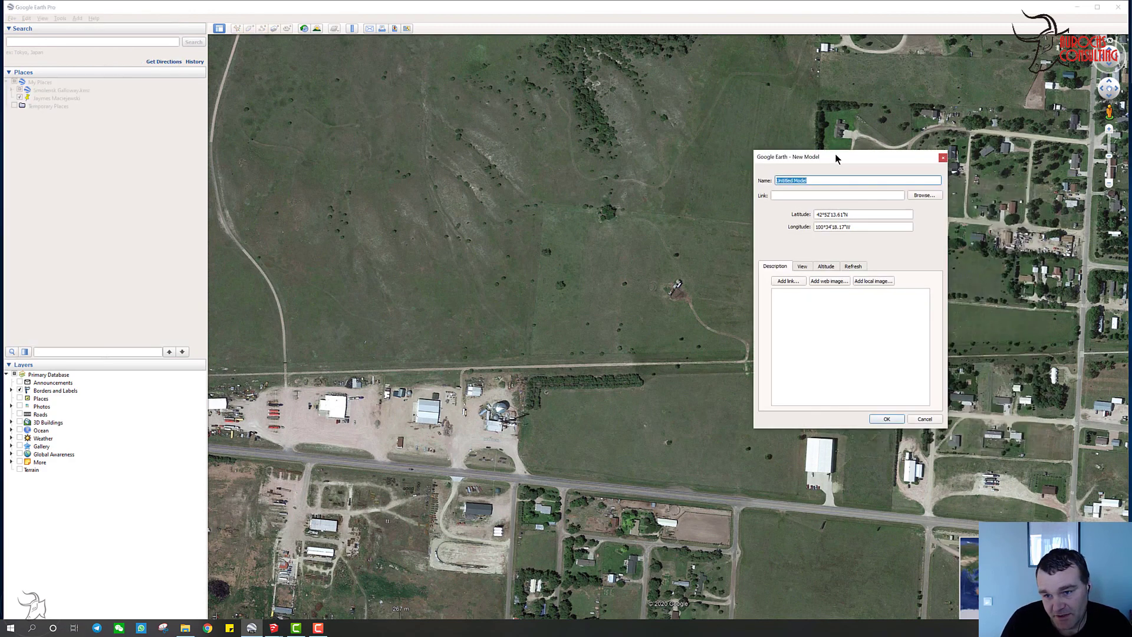
left_click(930, 196)
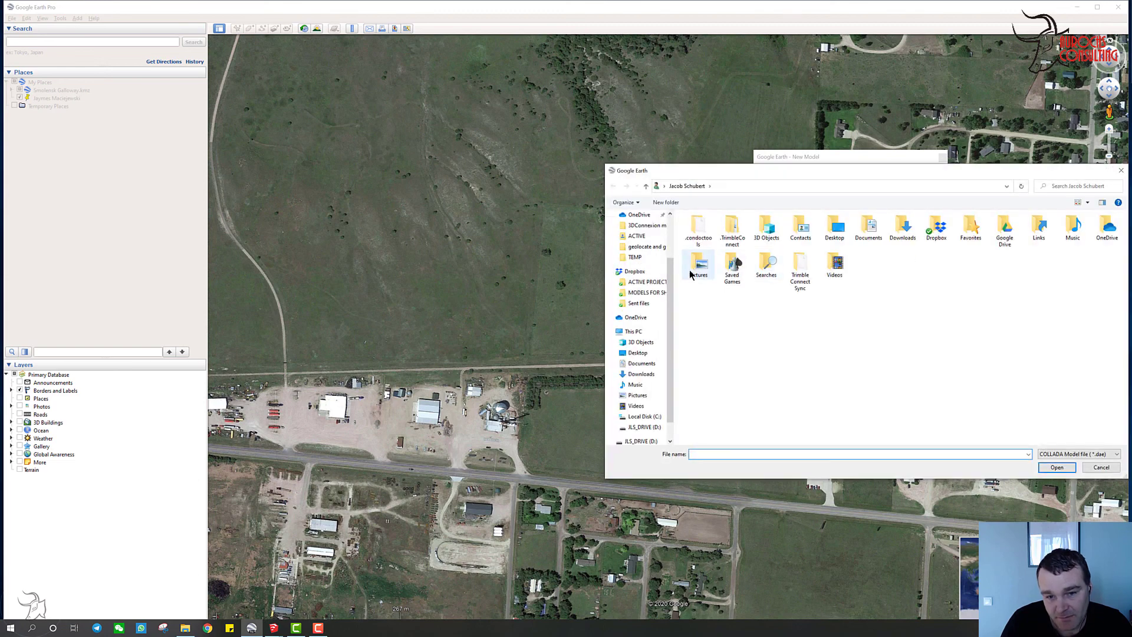
left_click(643, 257)
left_click(729, 222)
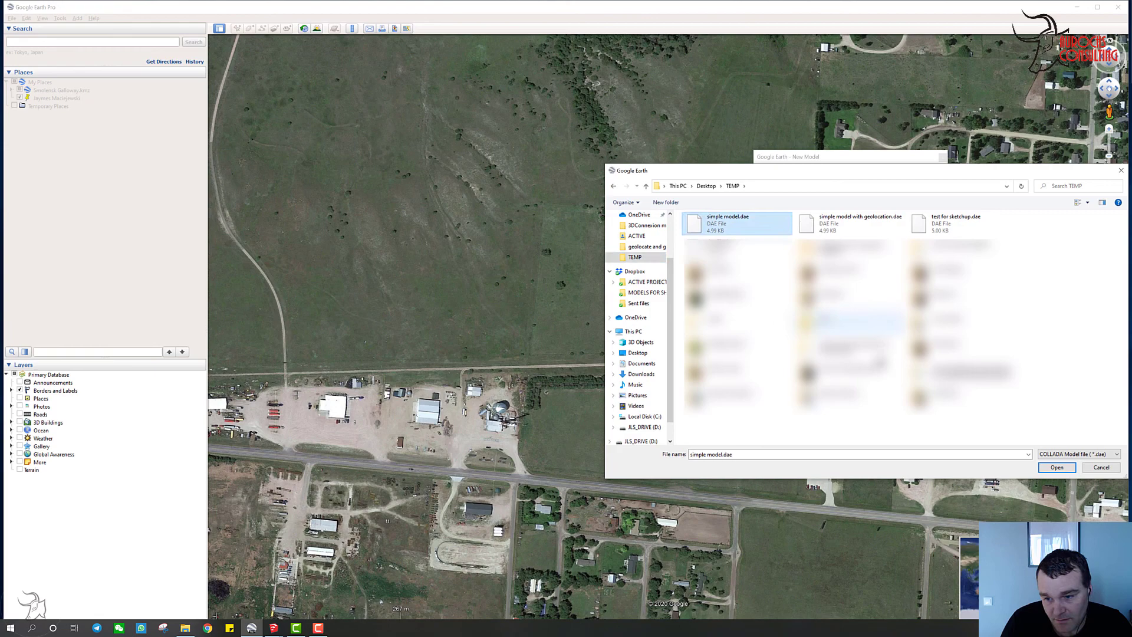
Load simple model.dae onto the map and drag the orange model down-left on the grass
left_click(1050, 468)
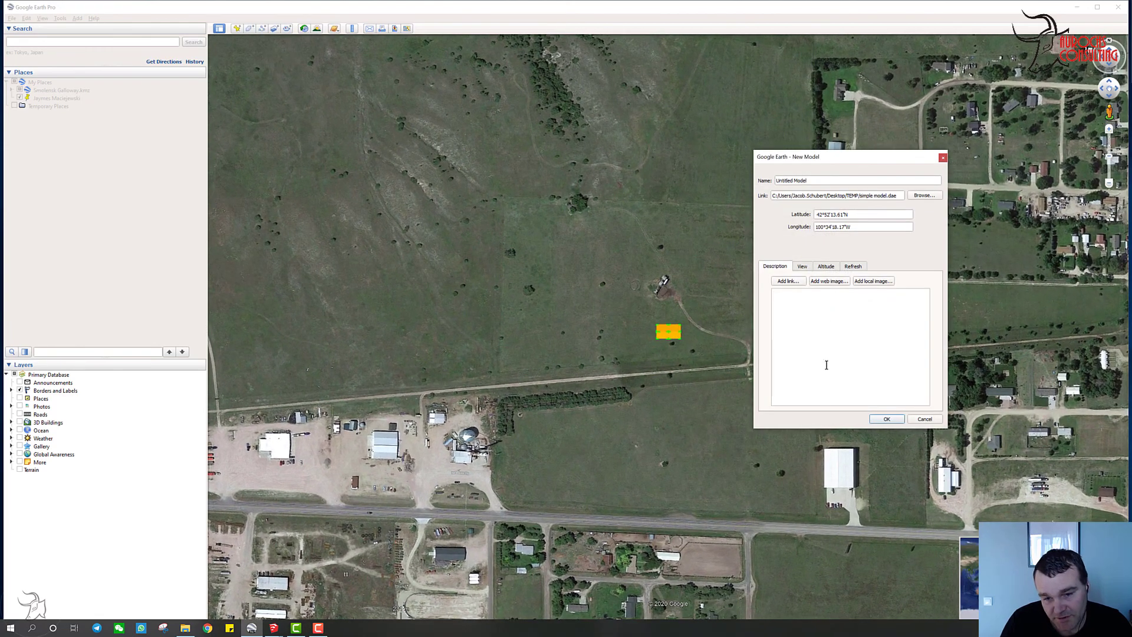
left_click_drag(694, 345, 612, 347)
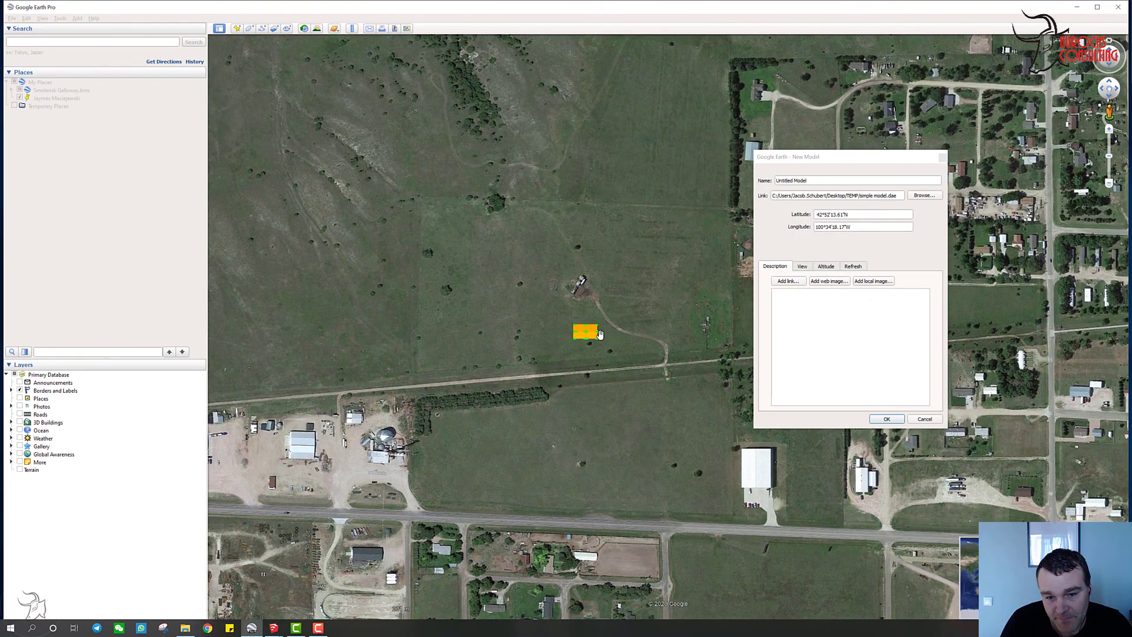
scroll(599, 334, "up", 5)
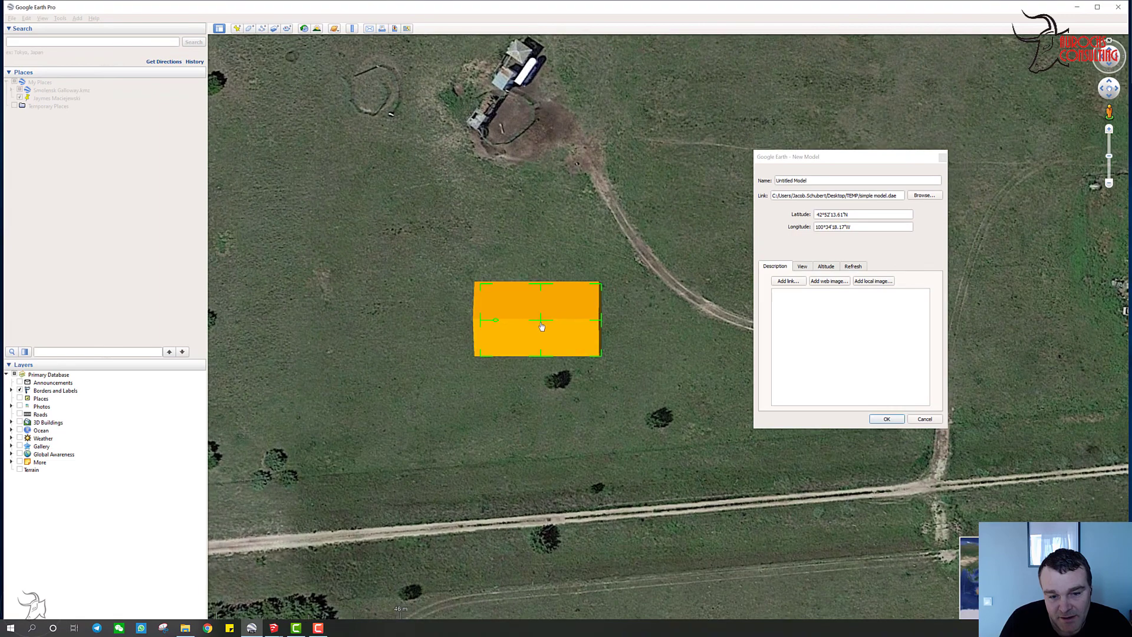
left_click_drag(541, 326, 514, 445)
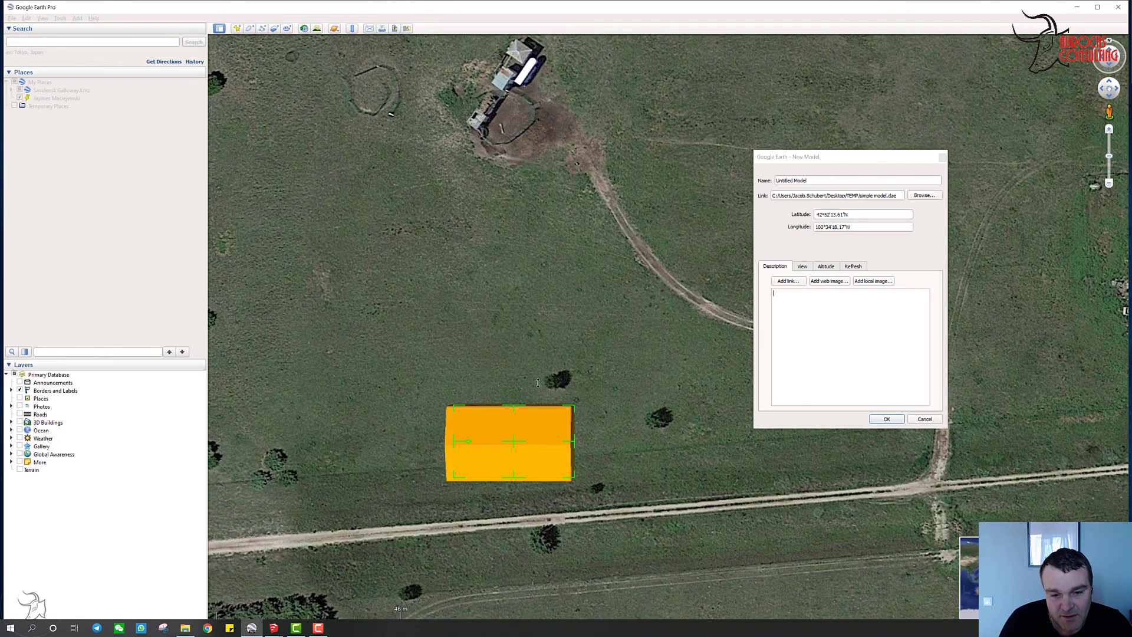
Orbit to check placement and nudge the model right, just west of the dirt road
middle_click_drag(538, 383, 573, 397)
middle_click_drag(361, 401, 541, 445)
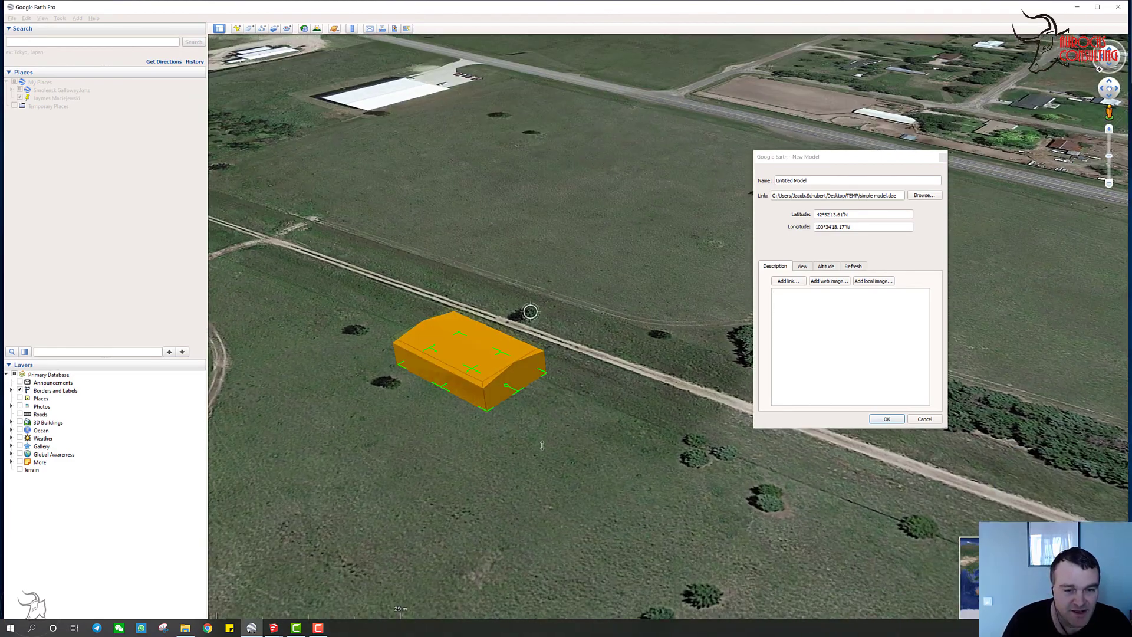
middle_click_drag(440, 388, 492, 352)
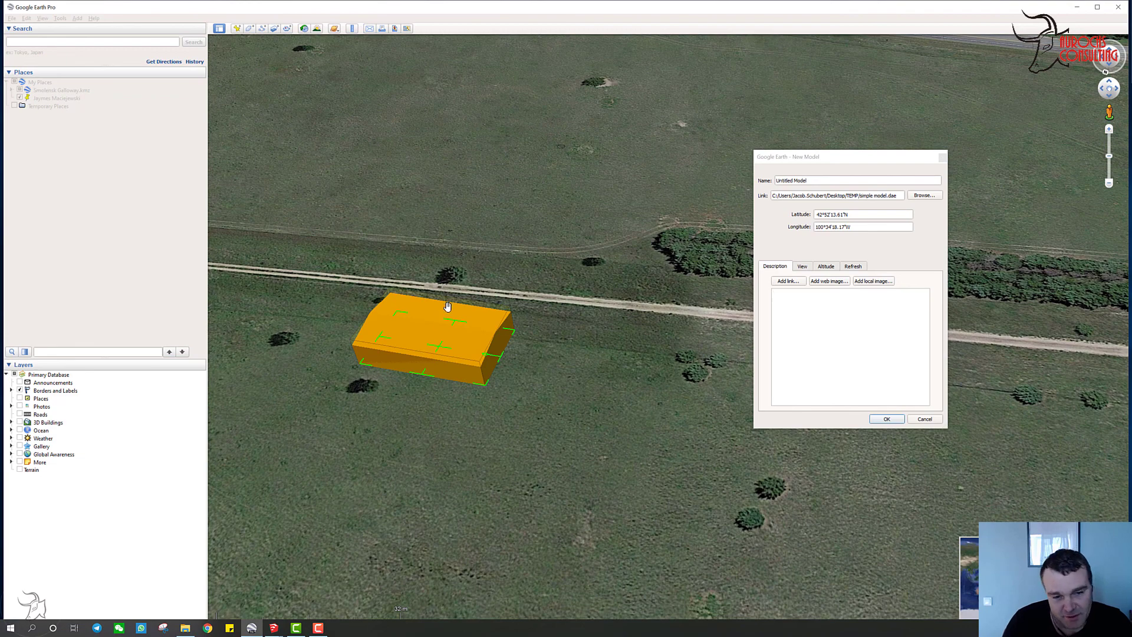
left_click_drag(439, 345, 507, 337)
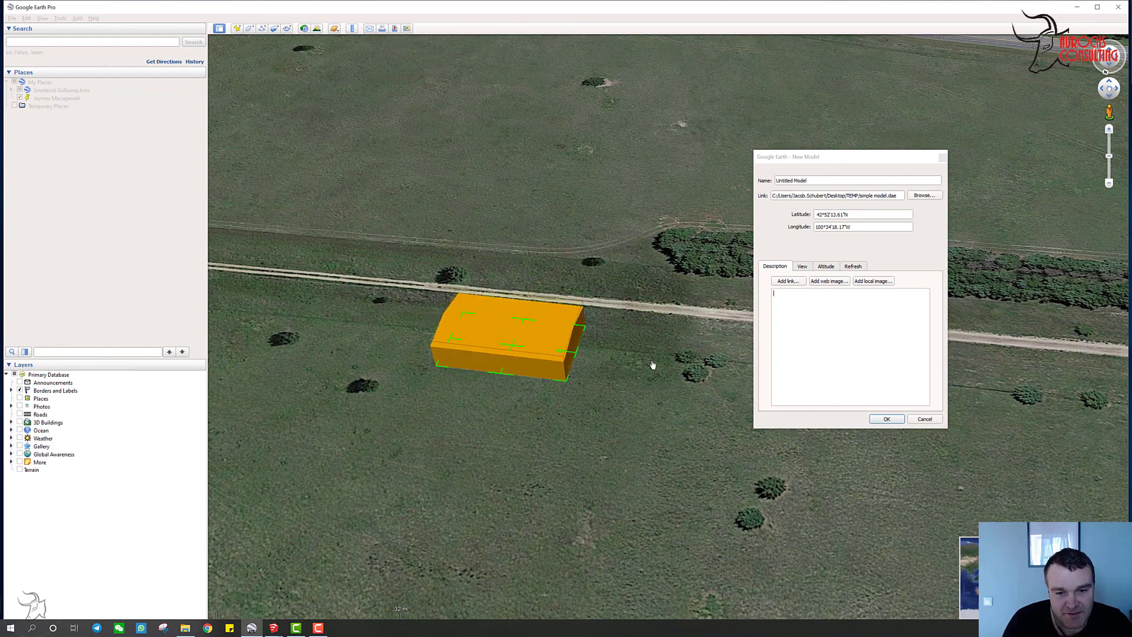
middle_click_drag(633, 318, 618, 379)
Drag the model up-left beside the curving dirt track, east of the farm buildings
left_click_drag(619, 379, 553, 407)
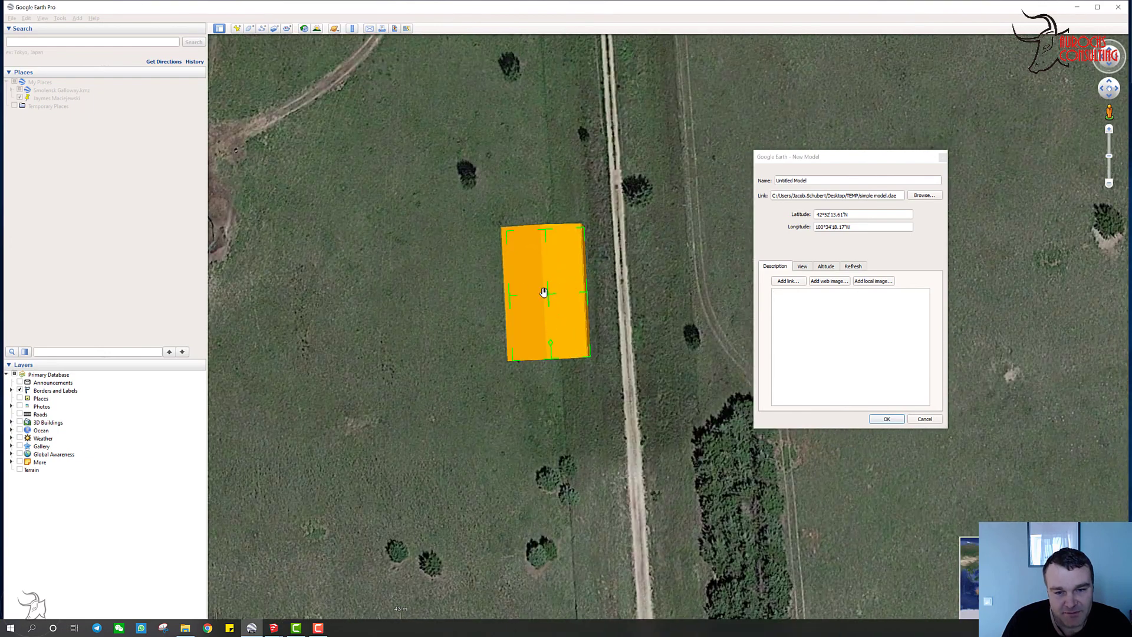
left_click_drag(551, 298, 345, 206)
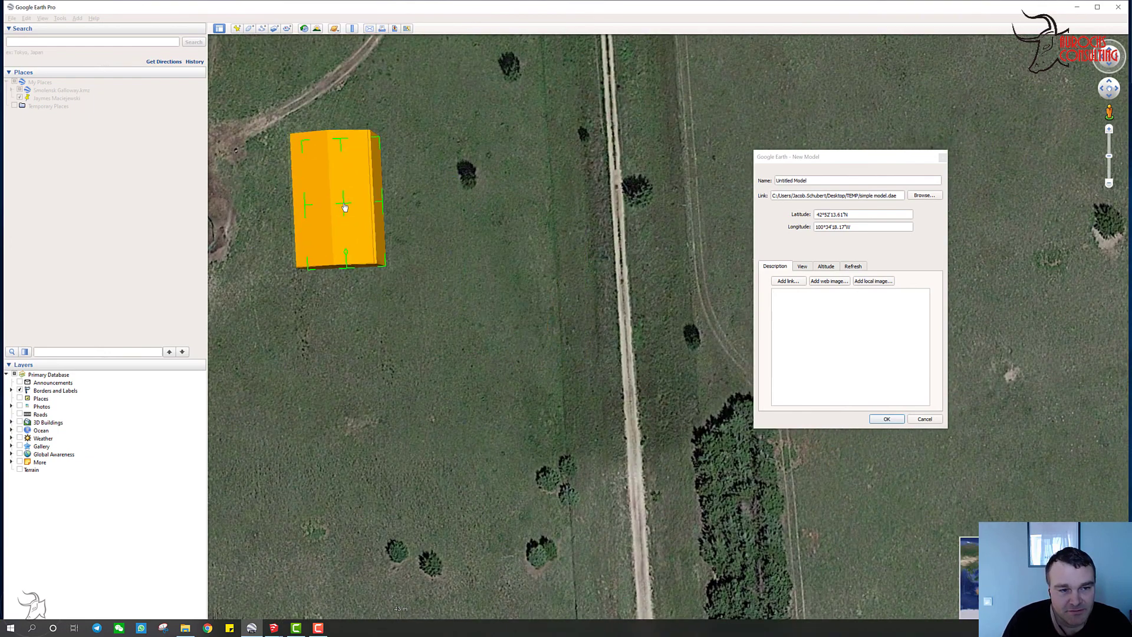
left_click_drag(470, 363, 611, 381)
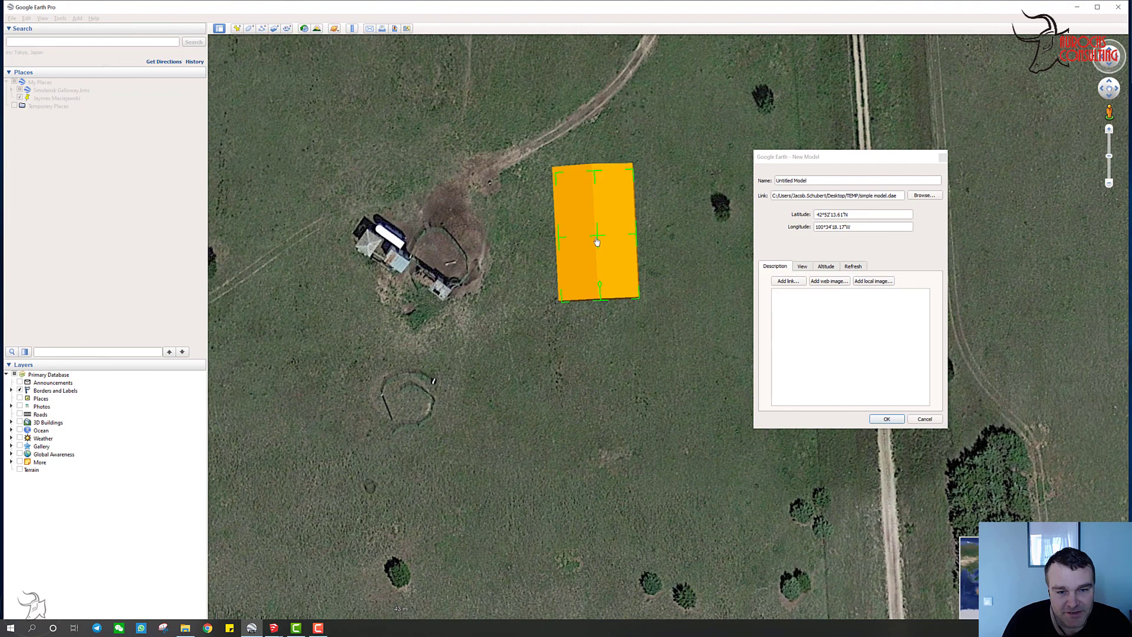
left_click_drag(597, 241, 513, 263)
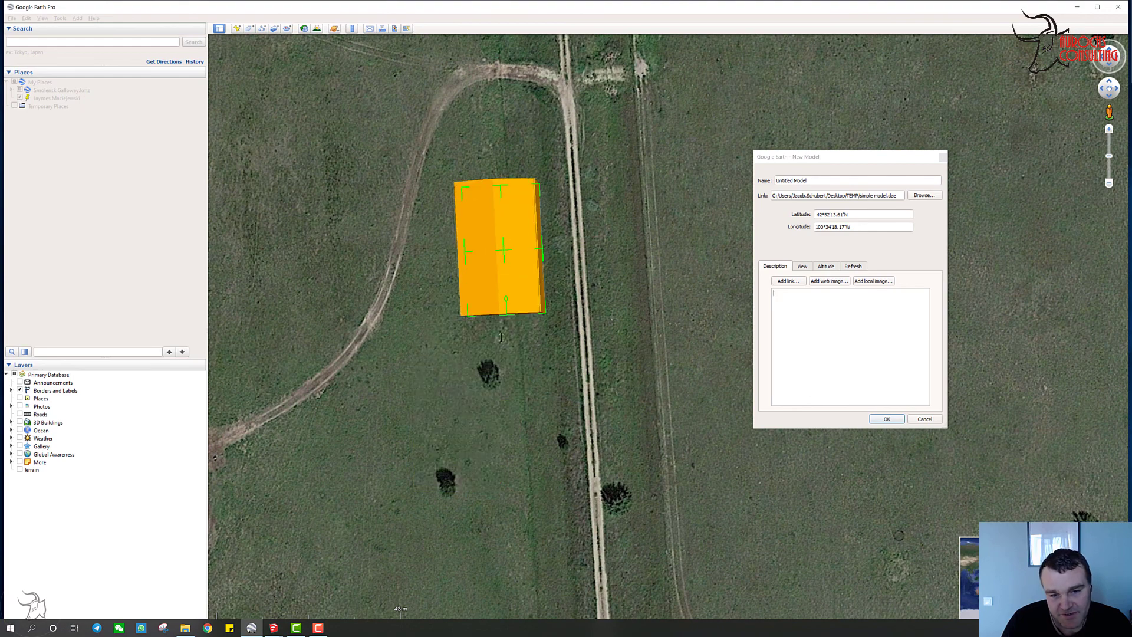
Tilt to check, settle the model on the track bend, zoom out and reset north-up
middle_click_drag(501, 337, 666, 281)
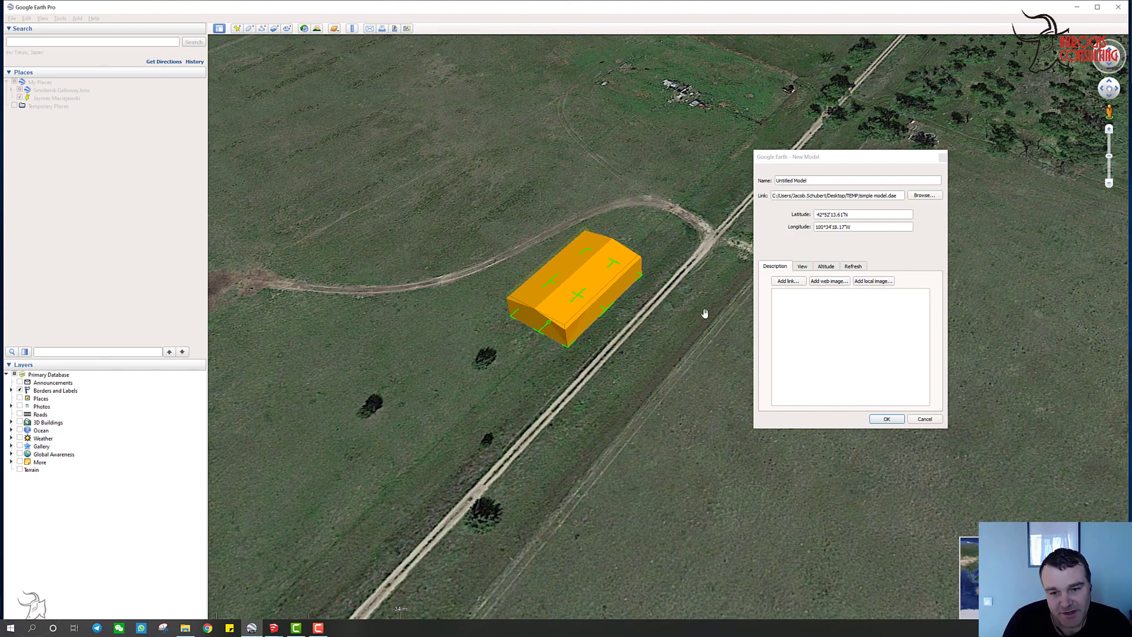
left_click_drag(705, 313, 459, 498)
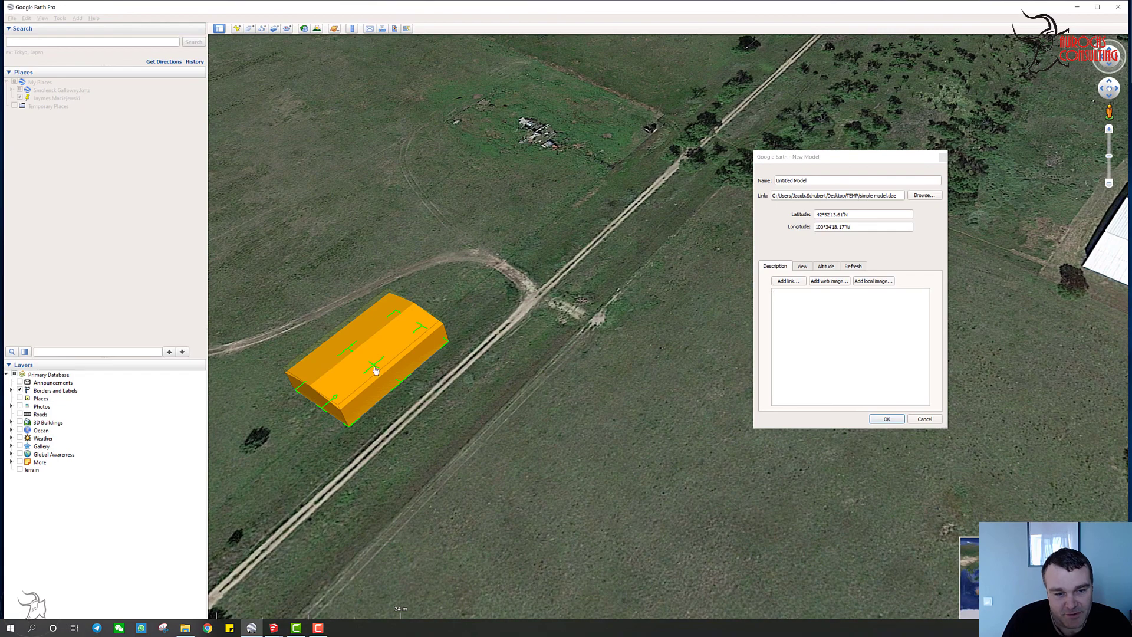
left_click_drag(375, 367, 340, 335)
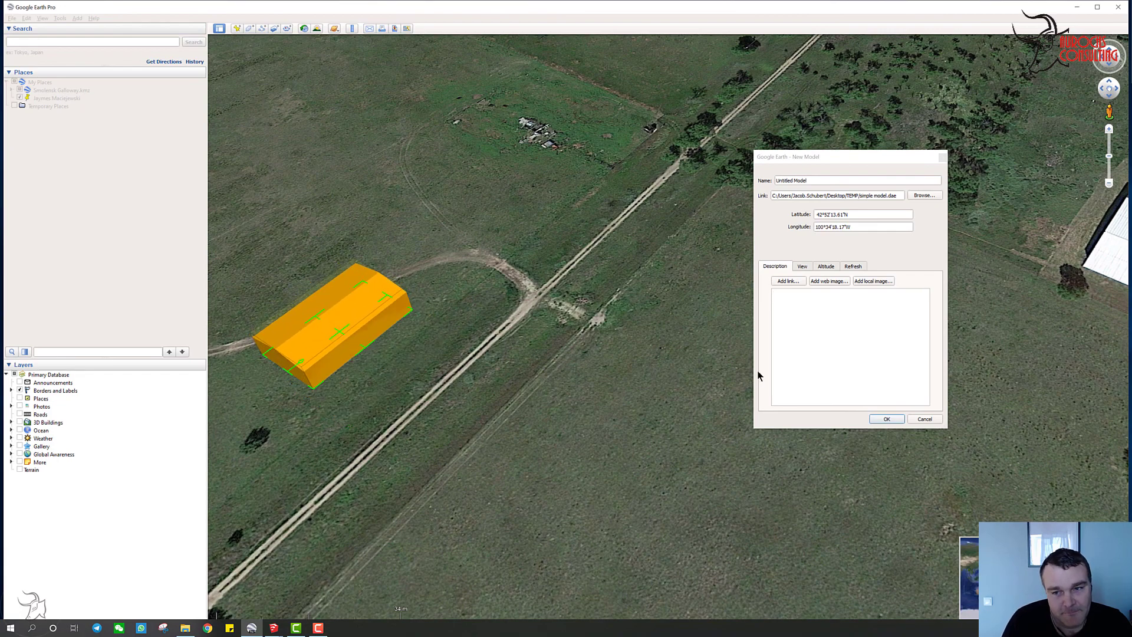
scroll(536, 401, "down", 5)
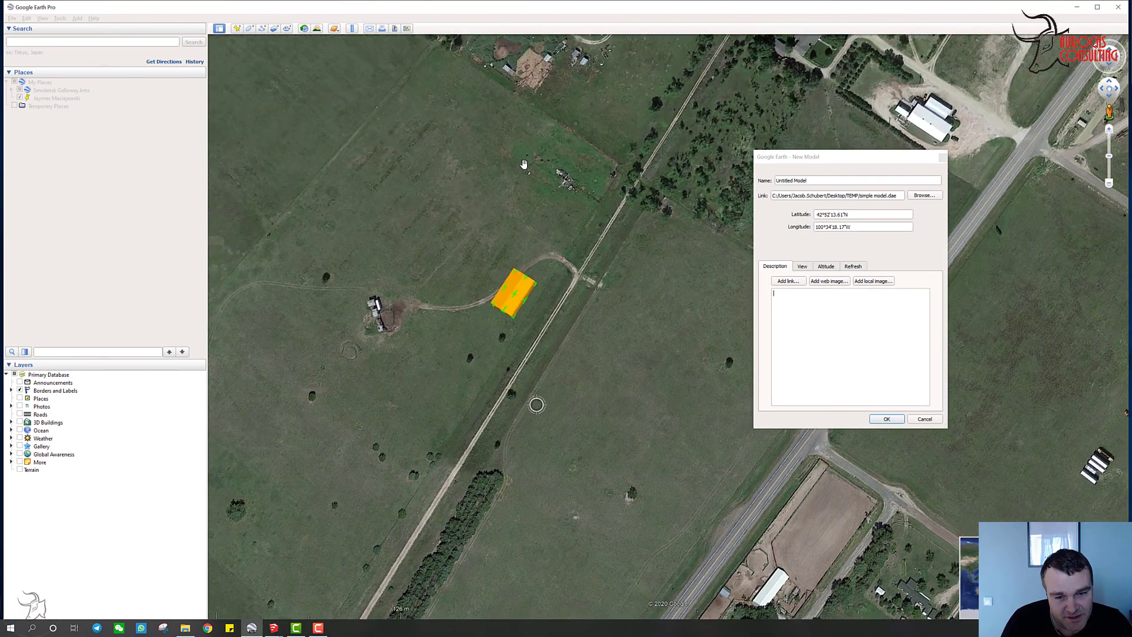
key("n")
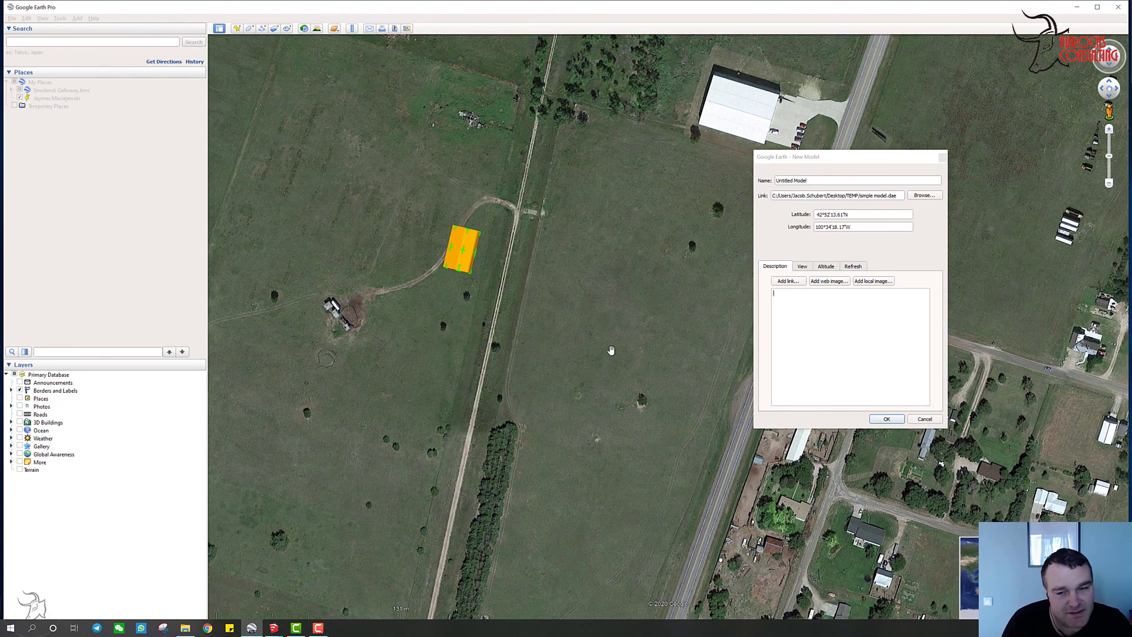
Confirm the model placement with OK and zoom in on the placed model
left_click(885, 419)
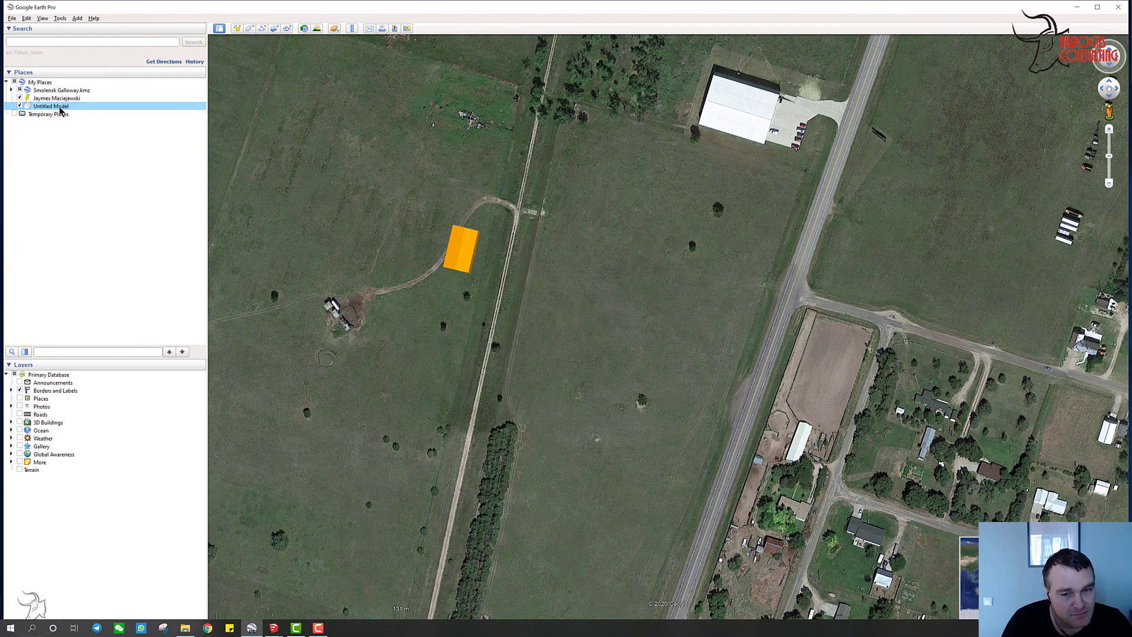
scroll(458, 247, "up", 5)
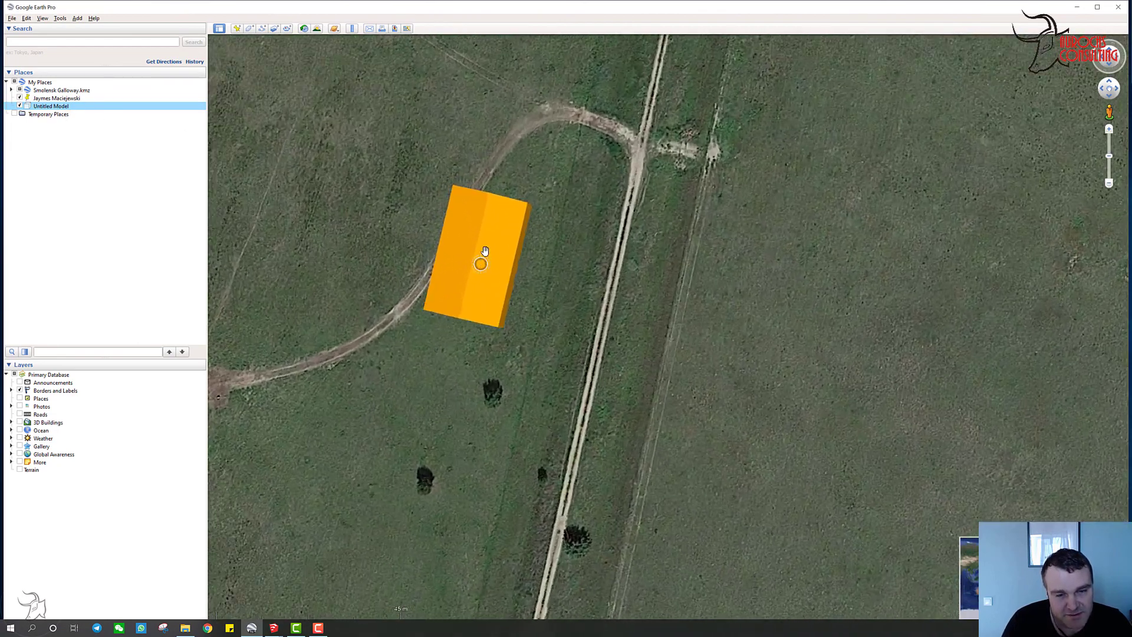
scroll(485, 251, "up", 3)
scroll(469, 262, "up", 3)
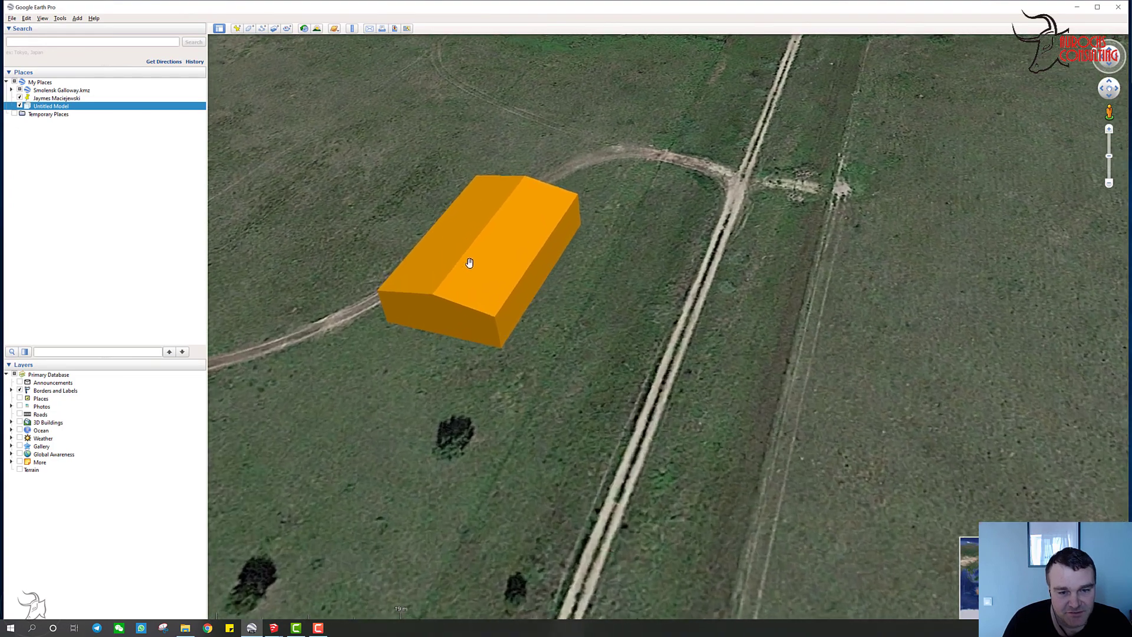
scroll(436, 280, "up", 2)
Inspect the model in an oblique view, then bring the simple model SketchUp window forward
left_click_drag(465, 293, 434, 298)
middle_click_drag(435, 298, 451, 362)
left_click_drag(435, 169, 529, 277)
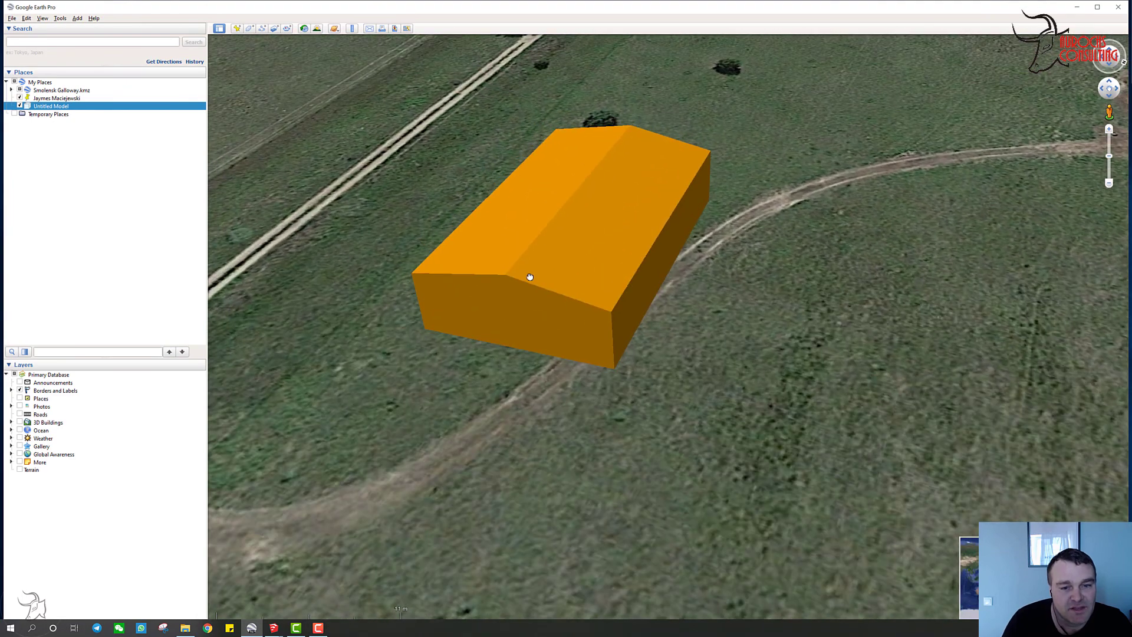
left_click(273, 627)
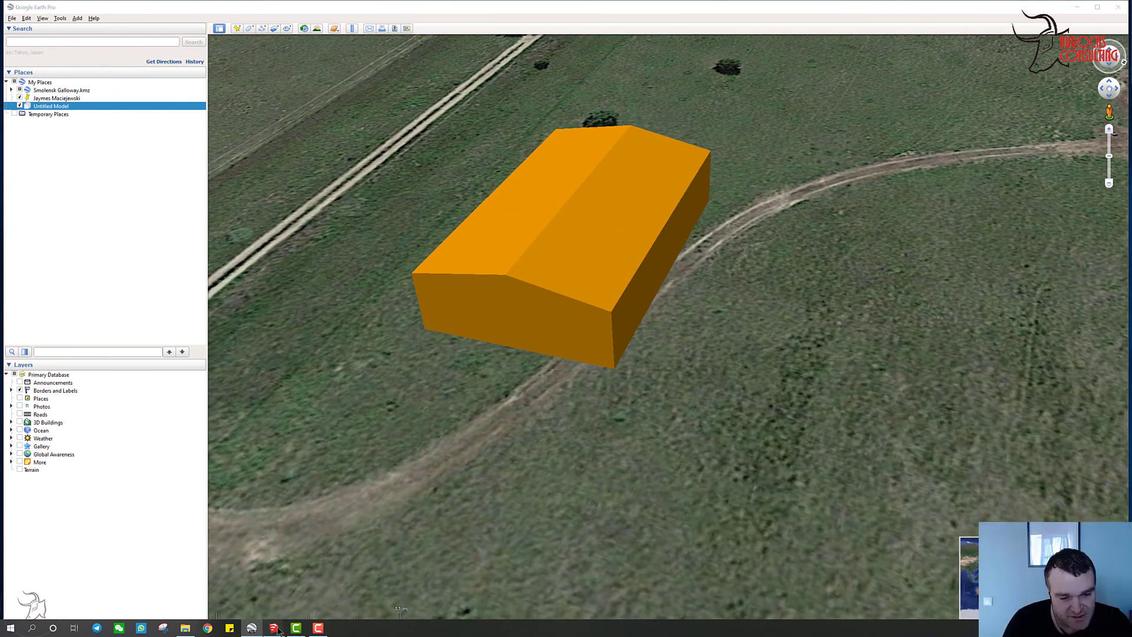
left_click(285, 593)
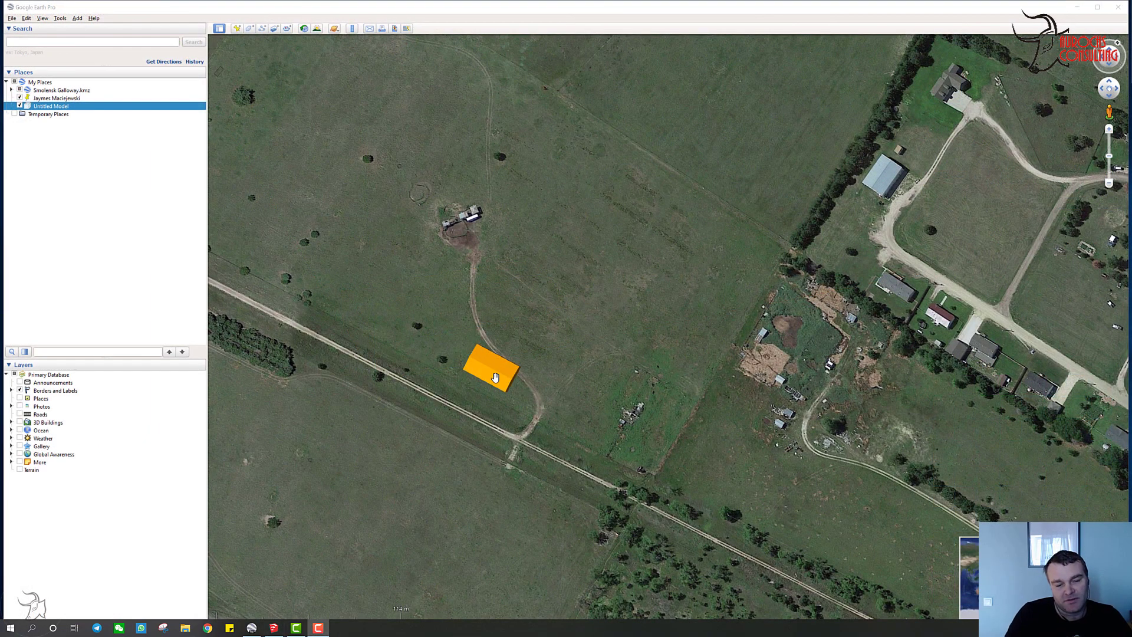
scroll(495, 377, "up", 4)
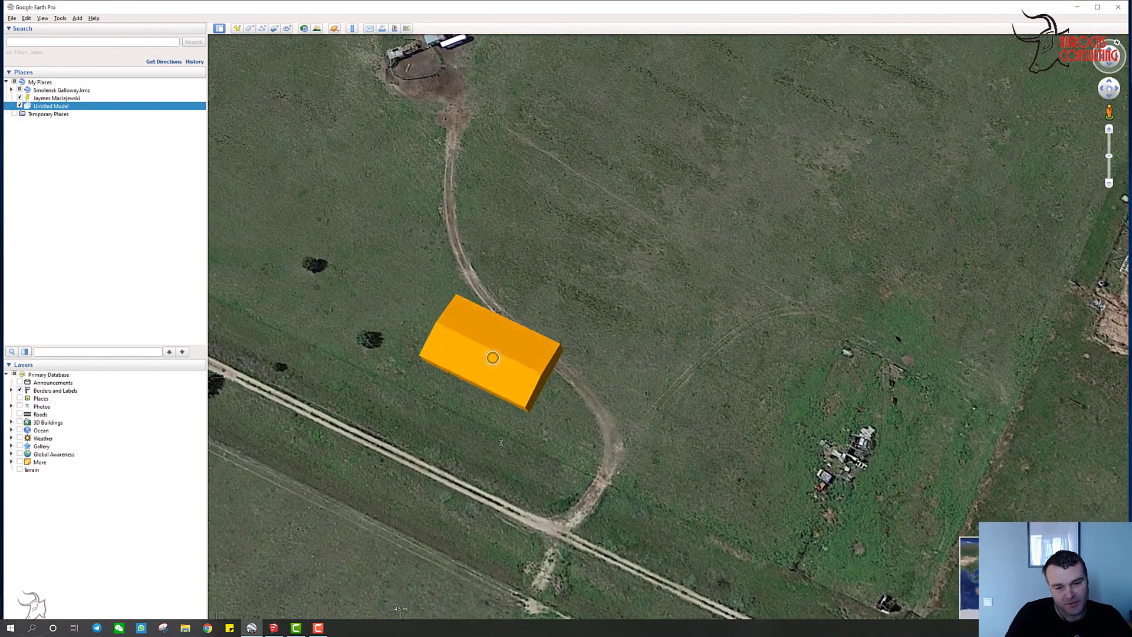
middle_click_drag(501, 443, 421, 503)
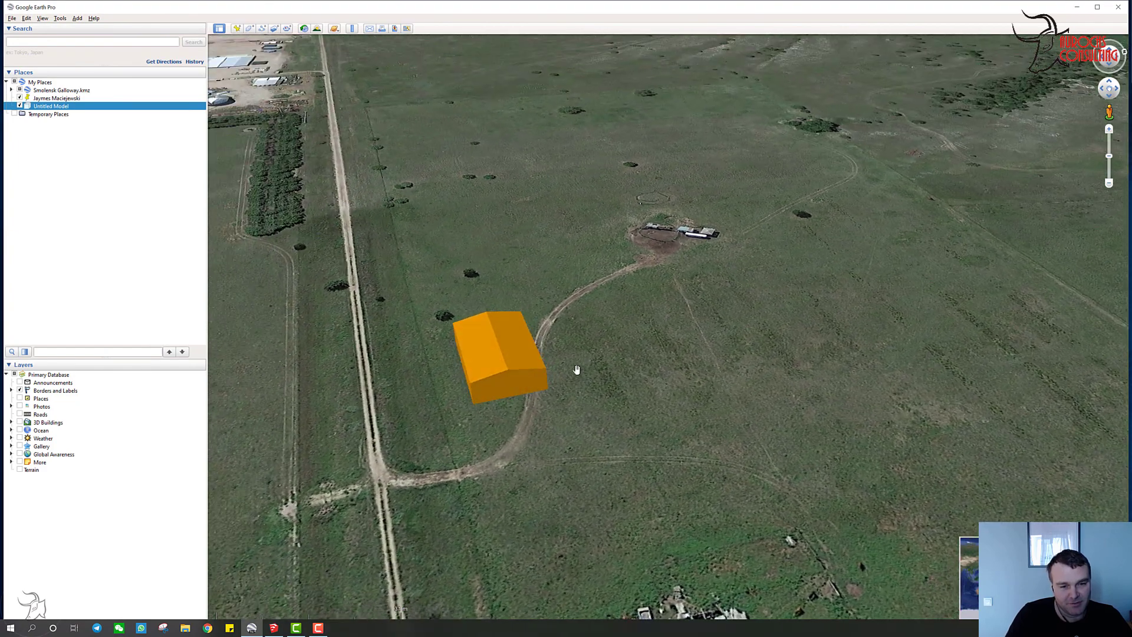
middle_click_drag(875, 324, 662, 170)
middle_click_drag(584, 174, 533, 306)
middle_click_drag(633, 304, 652, 56)
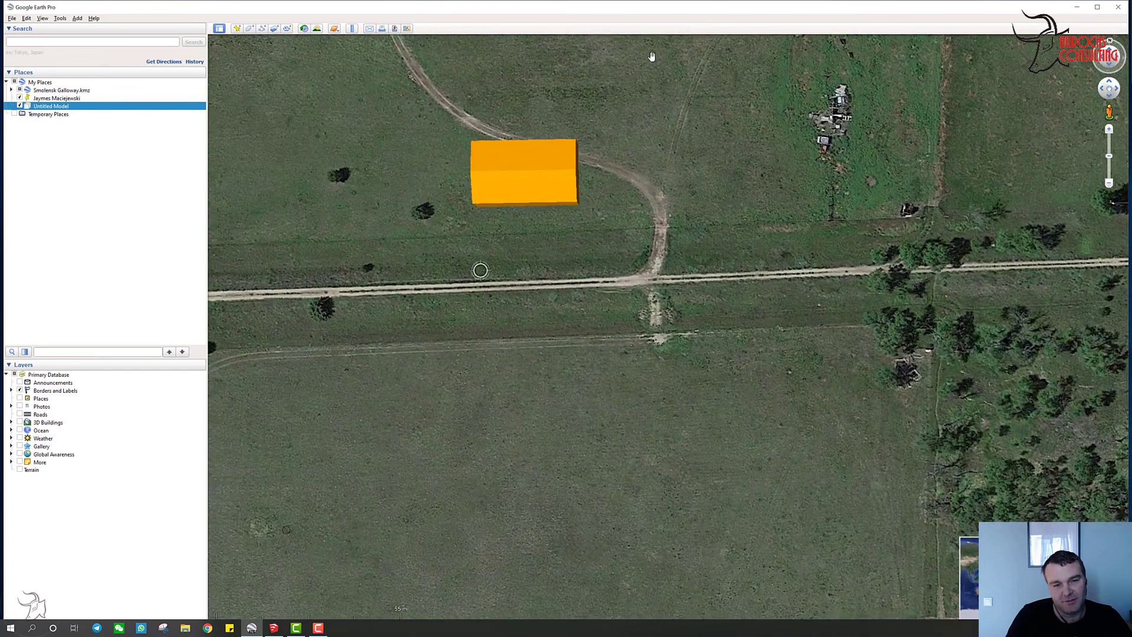
left_click_drag(473, 195, 576, 285)
middle_click_drag(456, 332, 543, 159)
left_click_drag(542, 159, 539, 320)
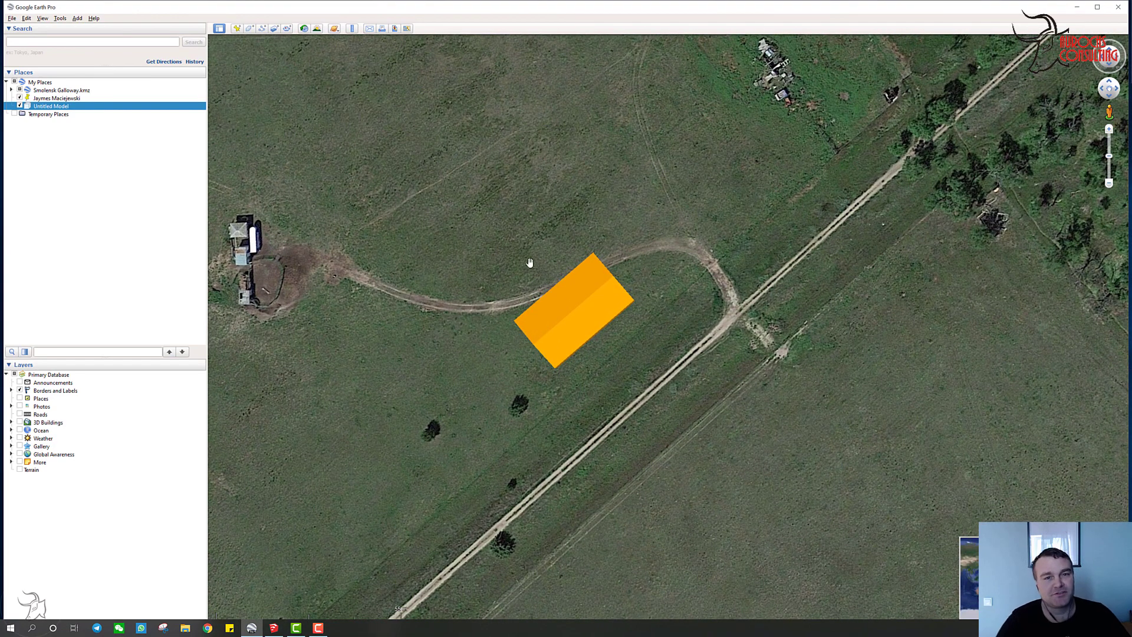